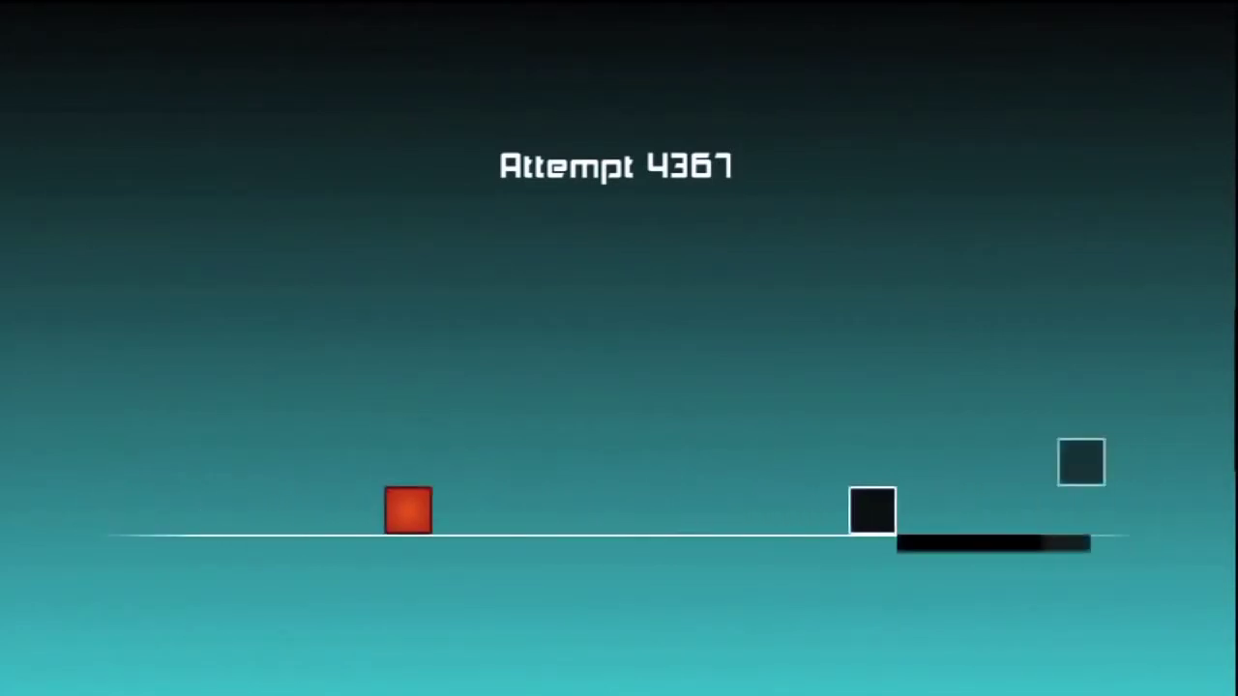
key("space")
key("space")
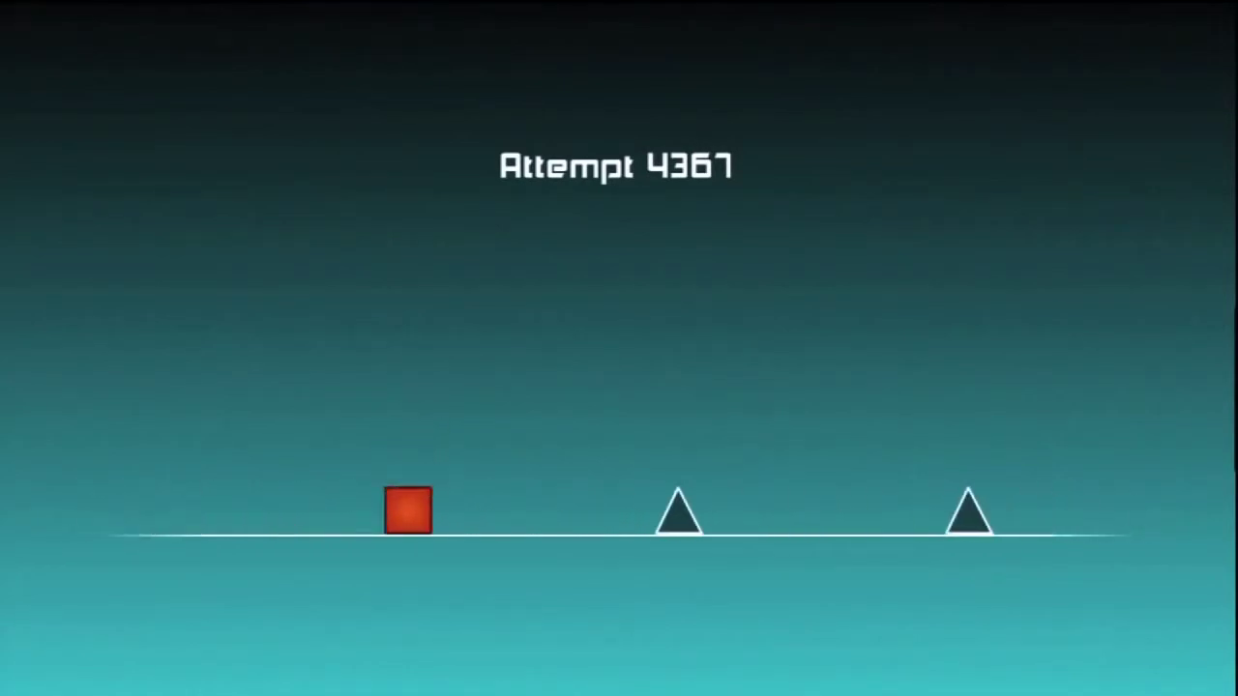
key("space")
key("space")
key("space")
key("space")
key("space")
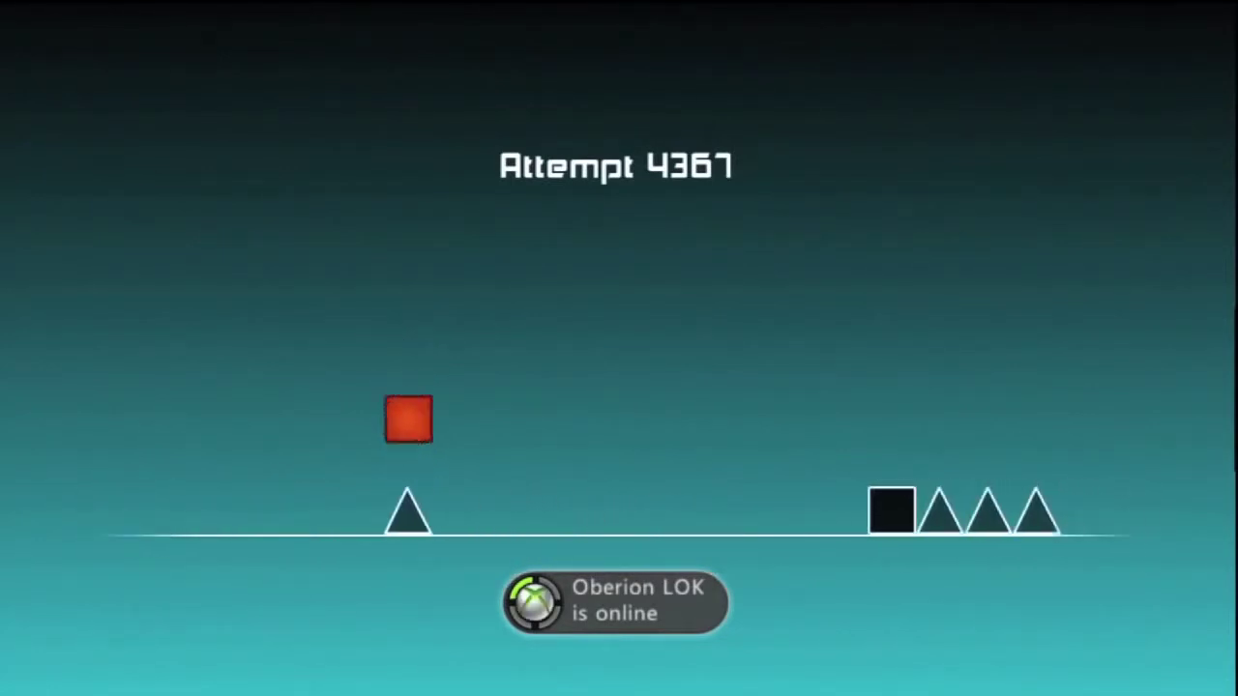
key("space")
key("space")
key("space")
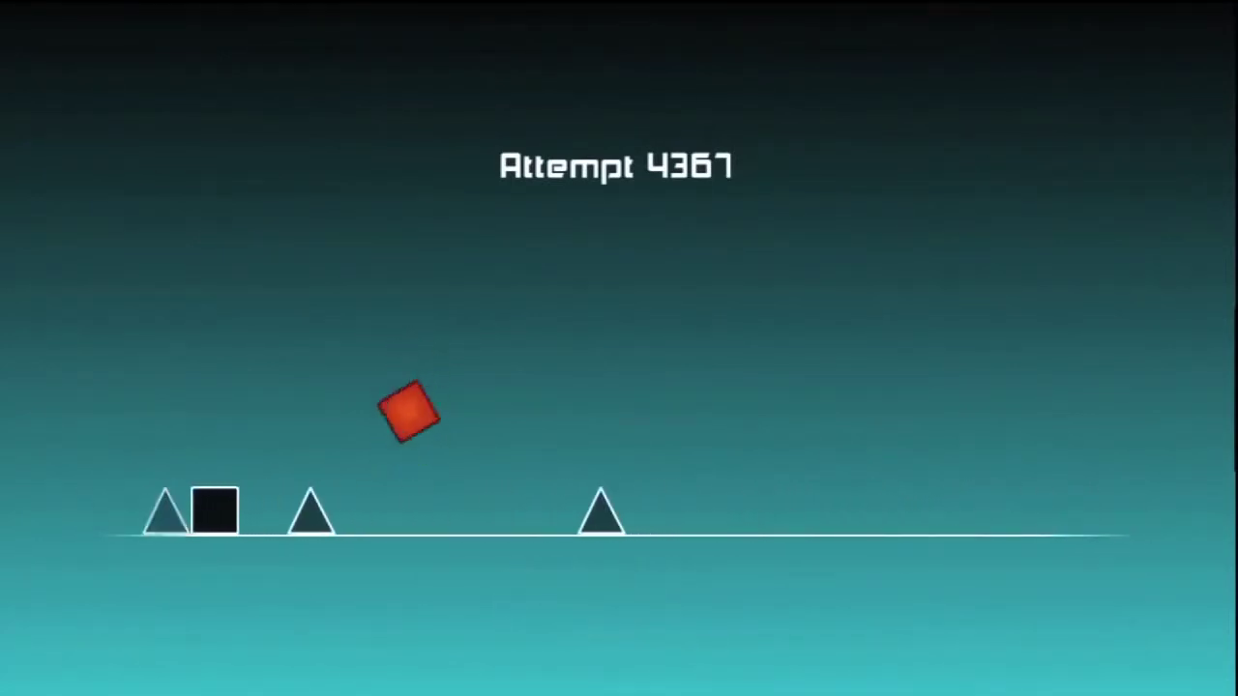
key("space")
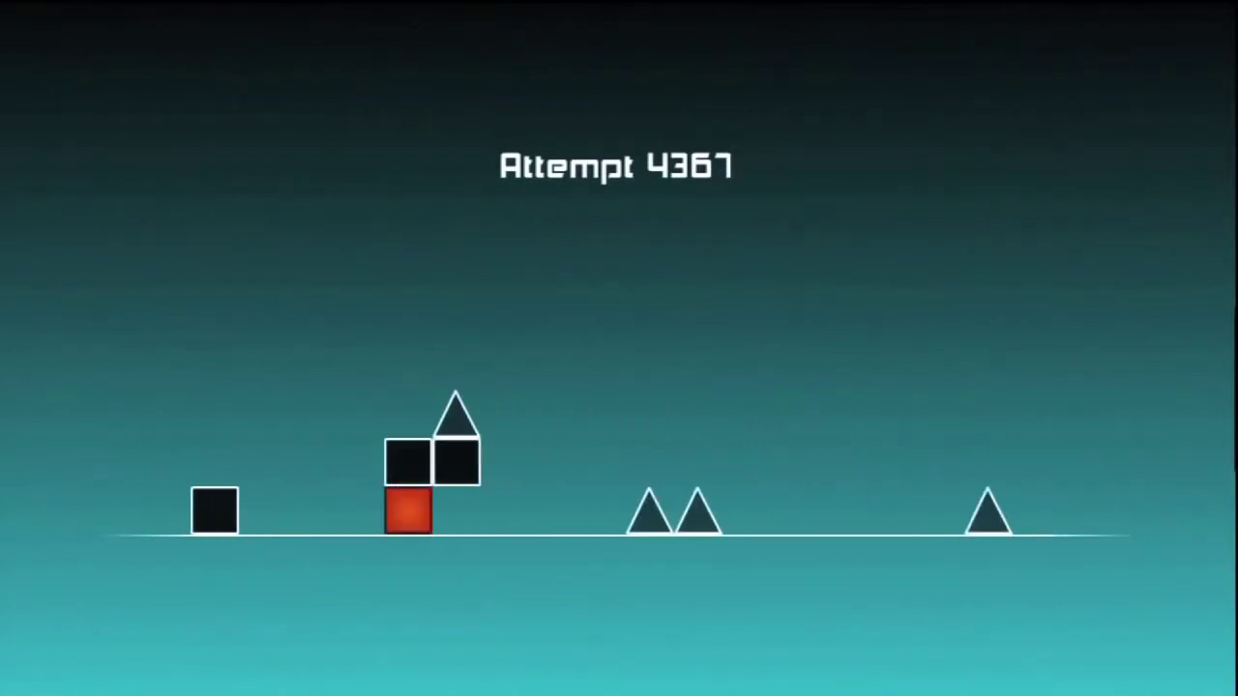
key("space")
key("space")
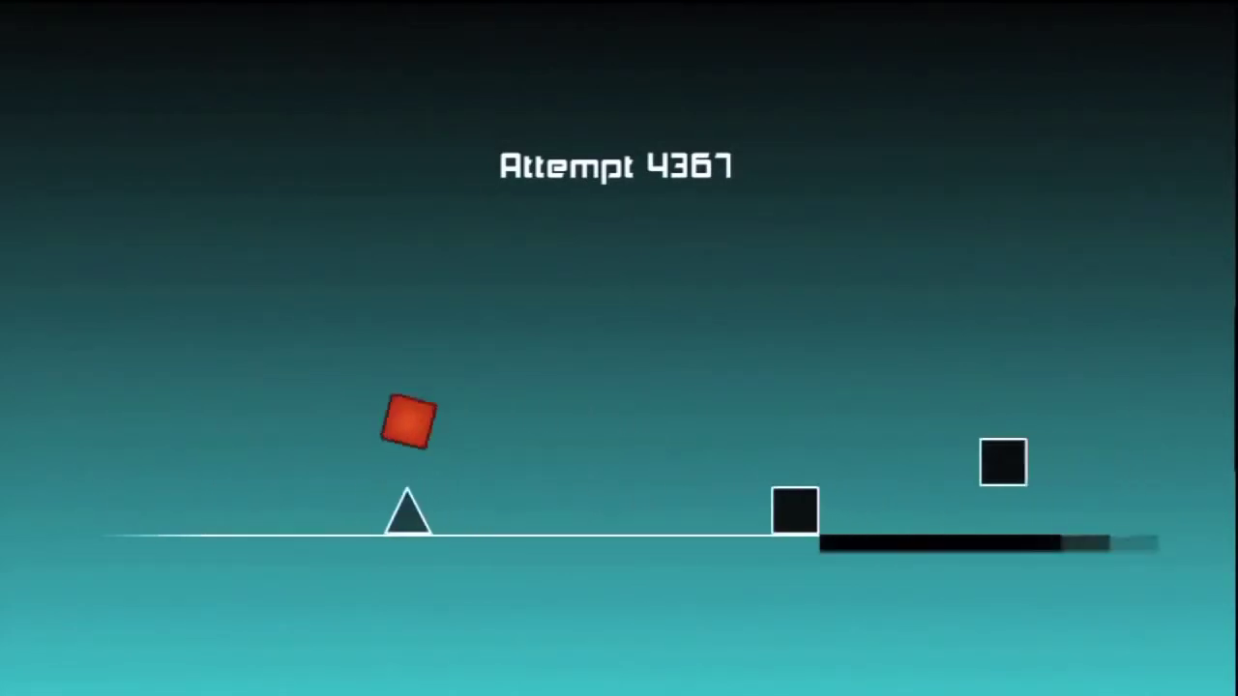
key("space")
key("space")
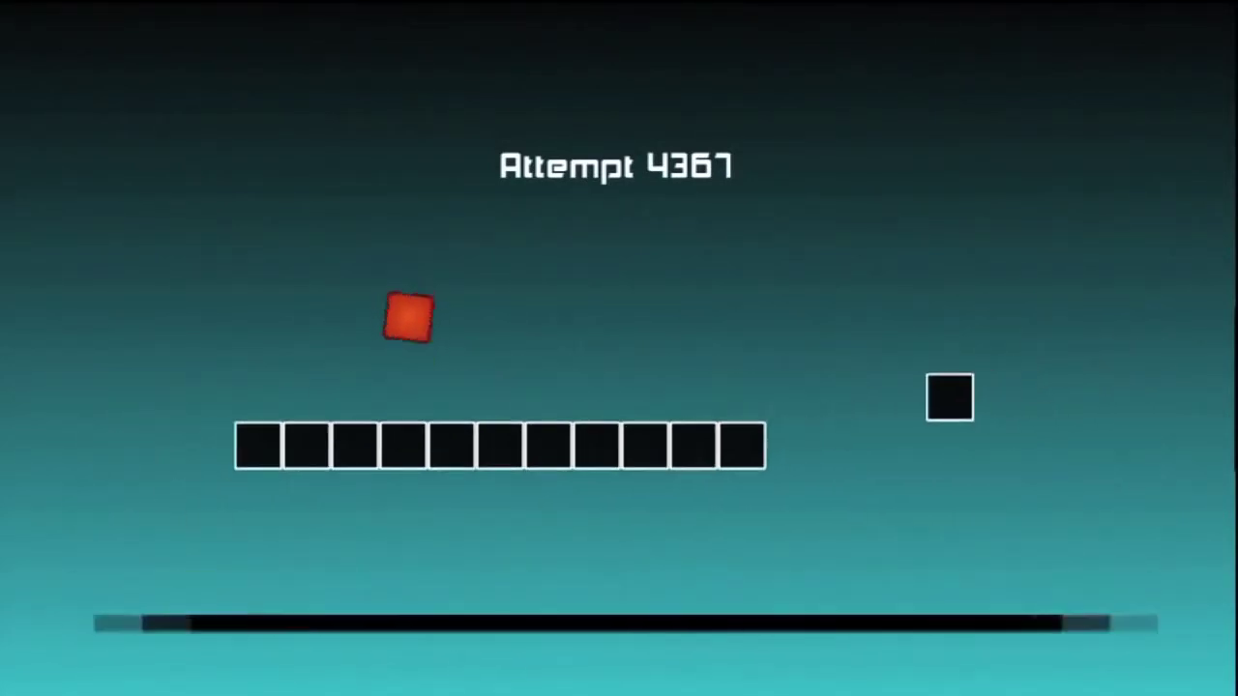
key("space")
key("space")
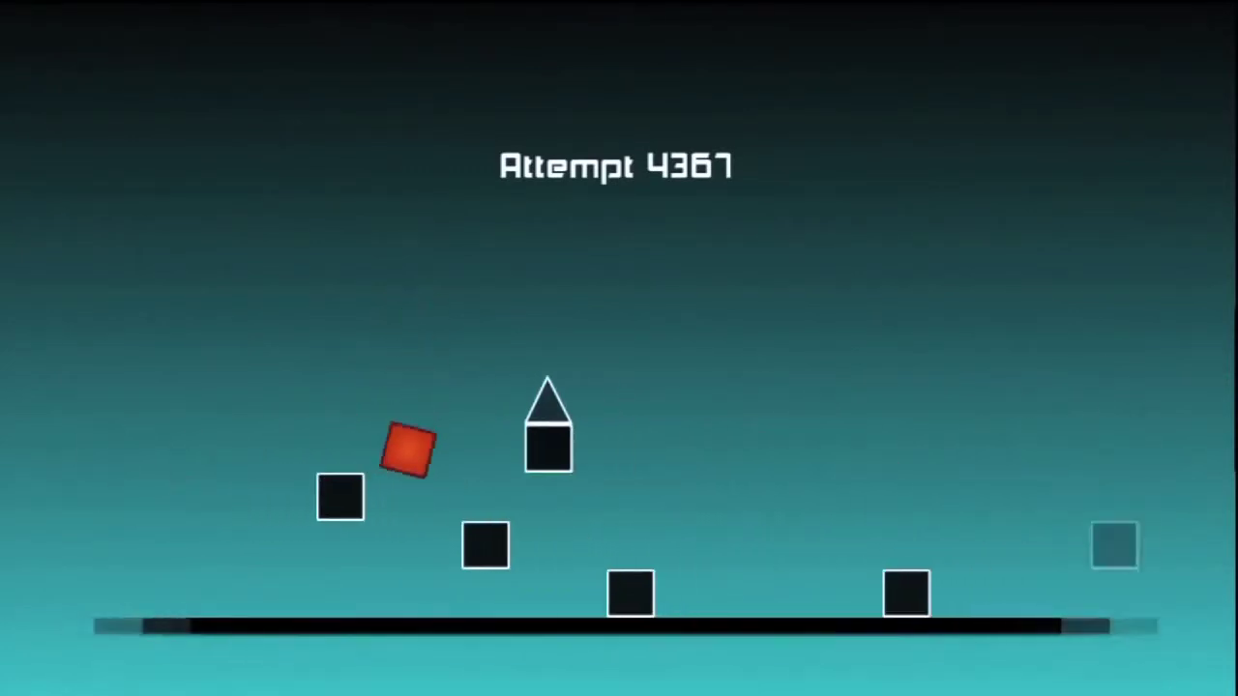
key("space")
key("space")
key("space")
key("space")
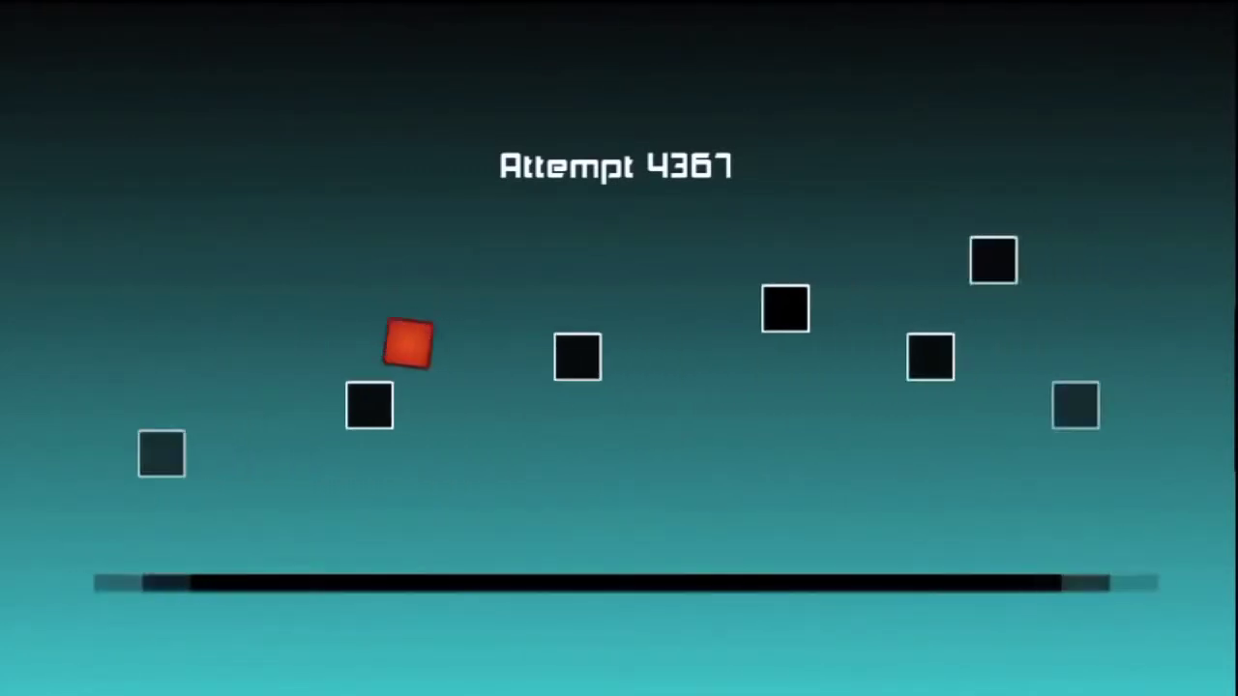
key("space")
key("space")
key("space")
key("space")
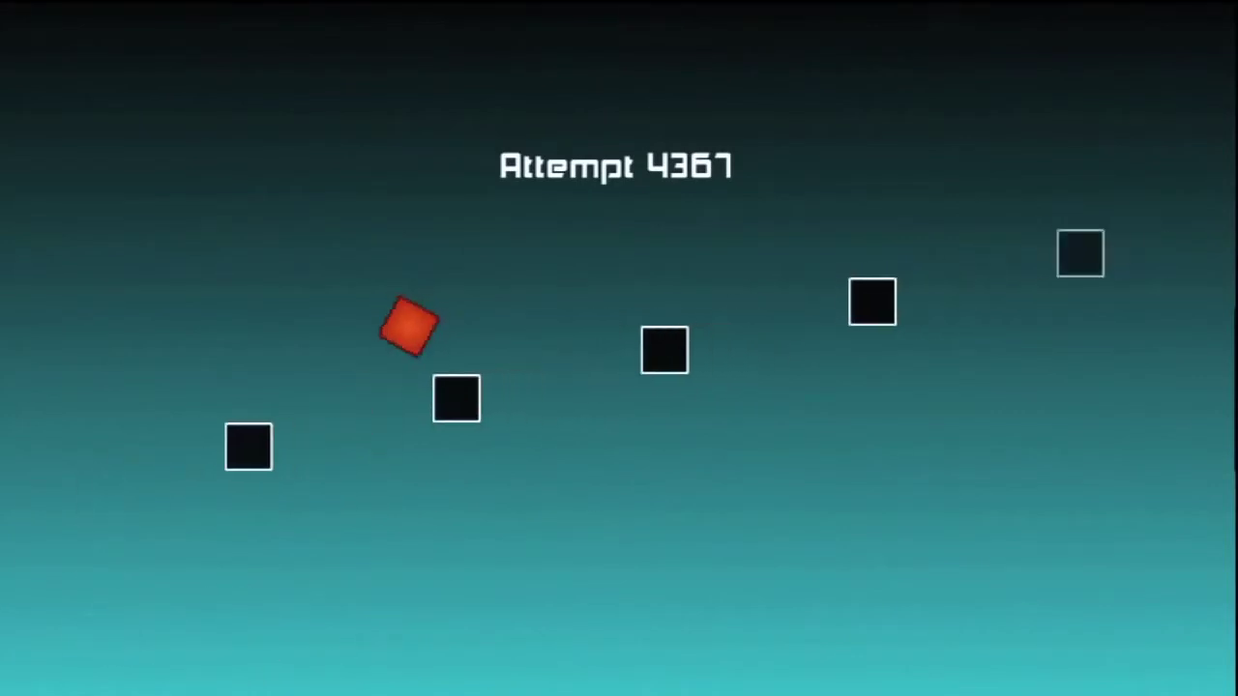
key("space")
key("space")
key("space")
key("space")
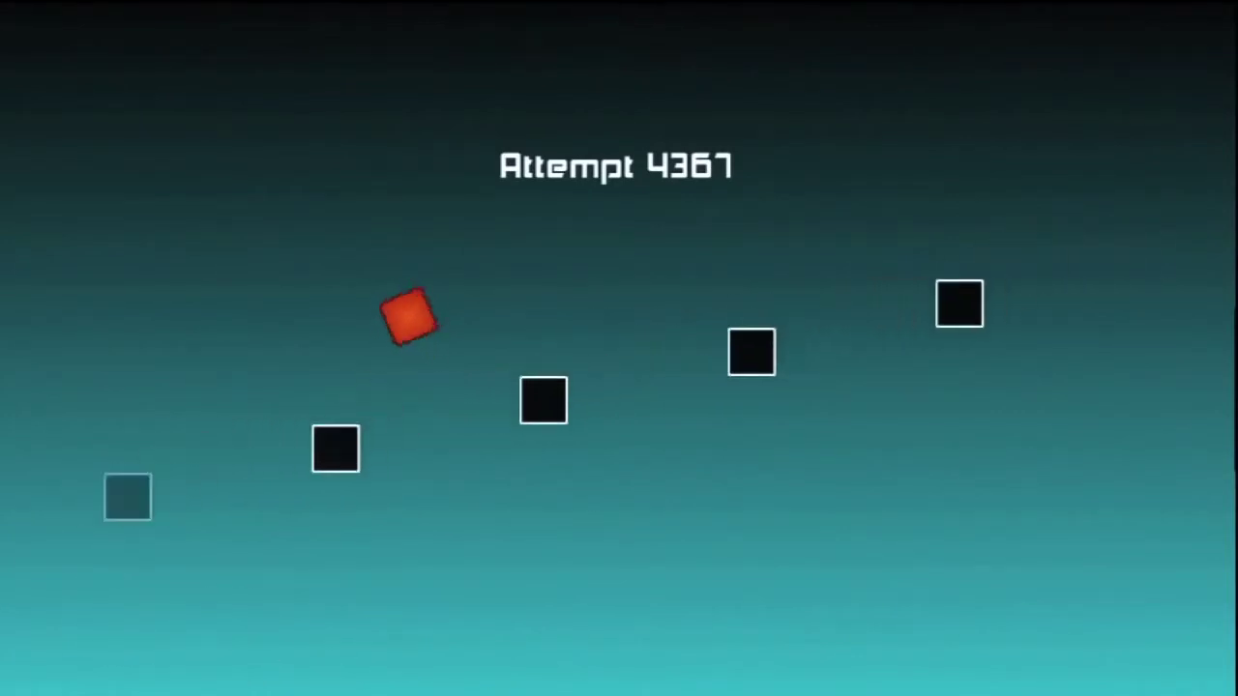
key("space")
key("space")
key("space")
key("space")
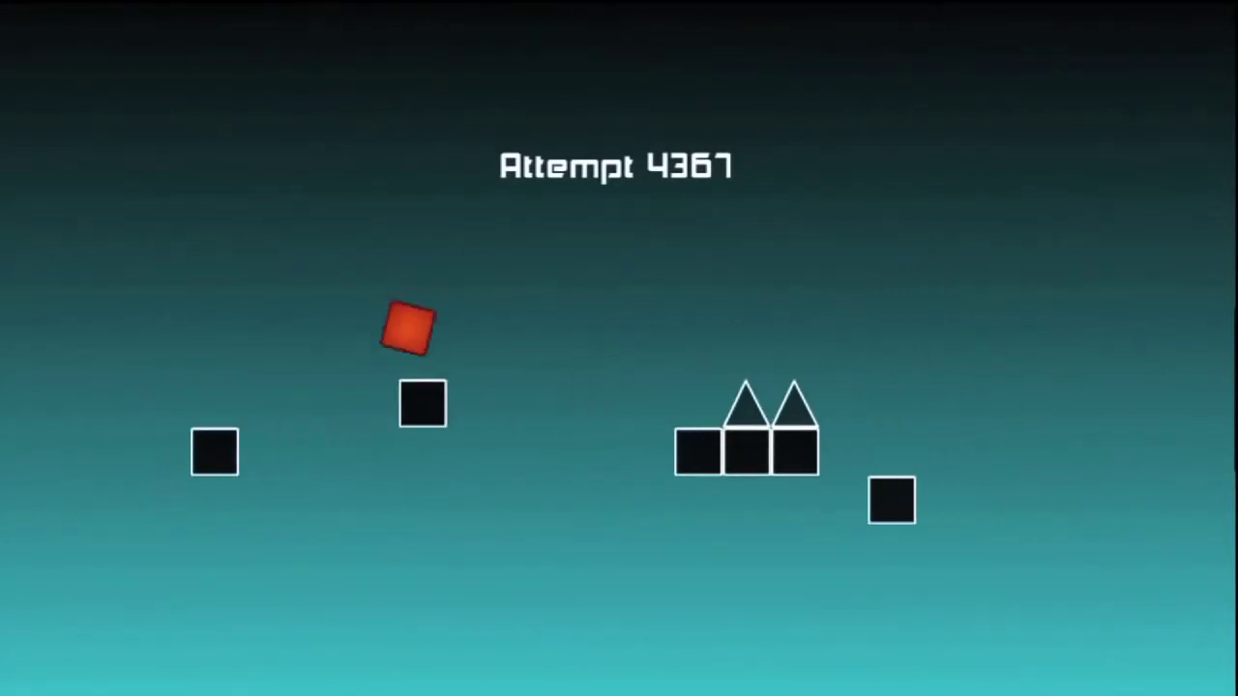
key("space")
key("space")
key("space")
key("space")
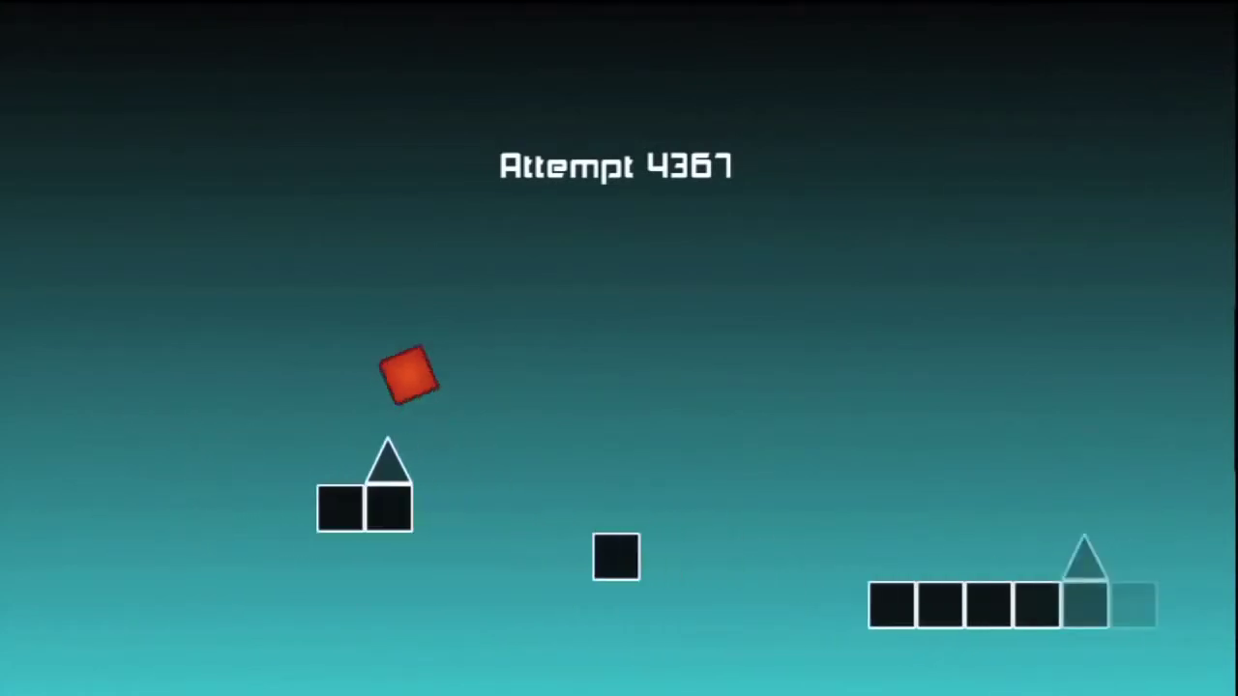
key("space")
key("space")
key("space")
key("space")
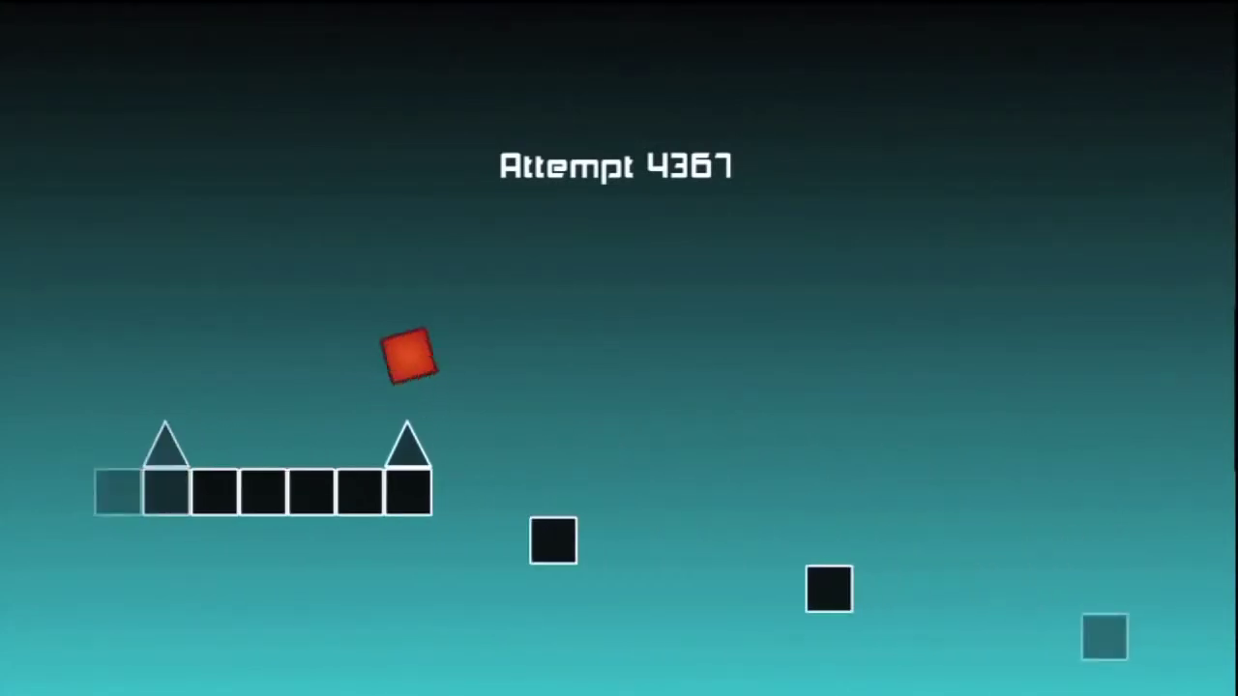
key("space")
key("space")
key("space")
key("space")
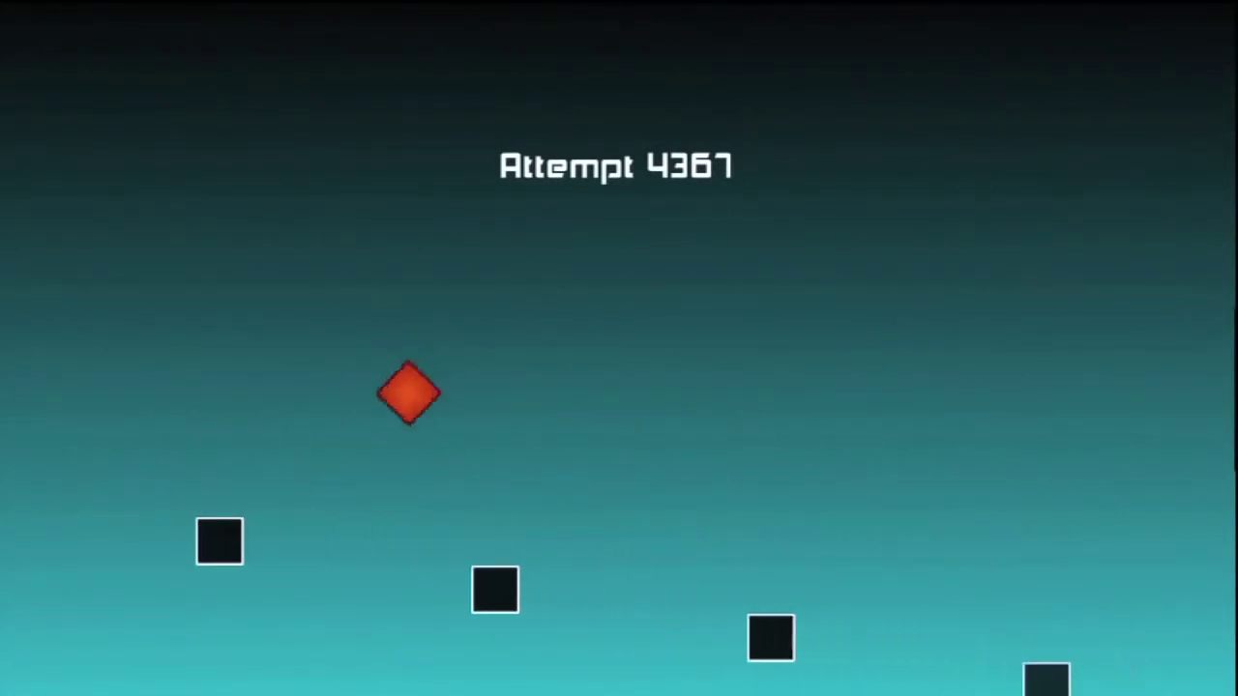
key("space")
key("space")
key("space")
key("space")
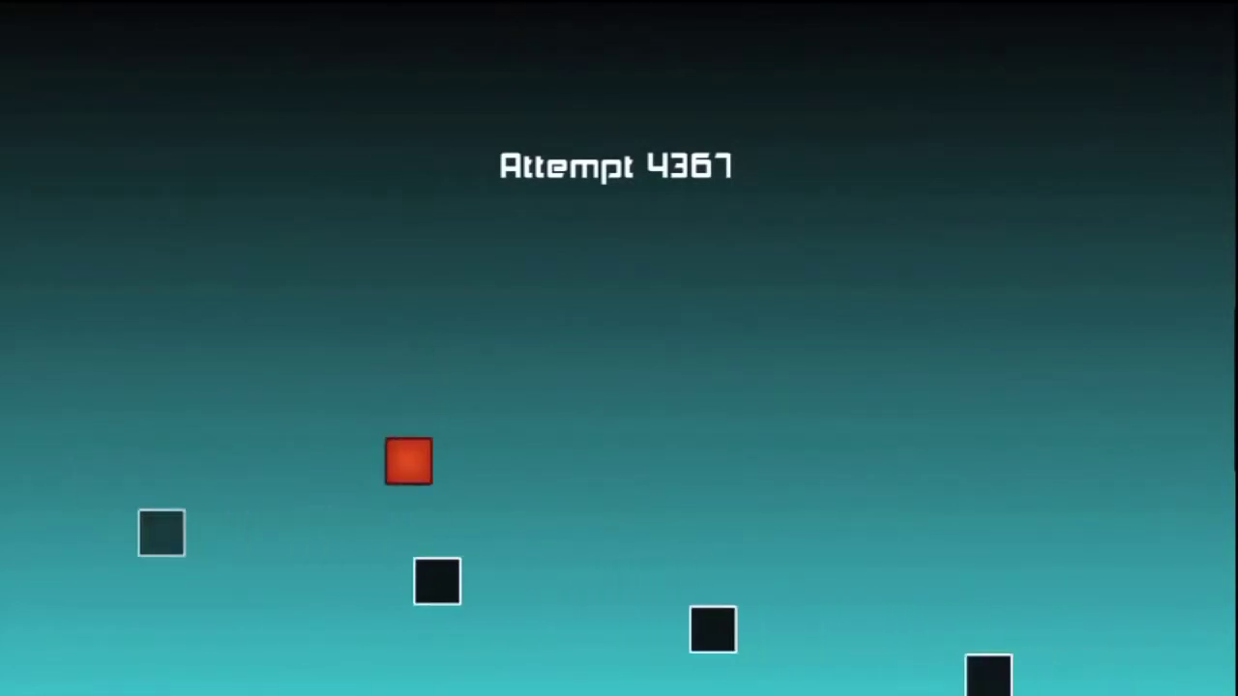
key("space")
key("space")
key("space")
key("space")
key("space")
key("space")
key("space")
key("space")
key("space")
key("space")
key("space")
key("space")
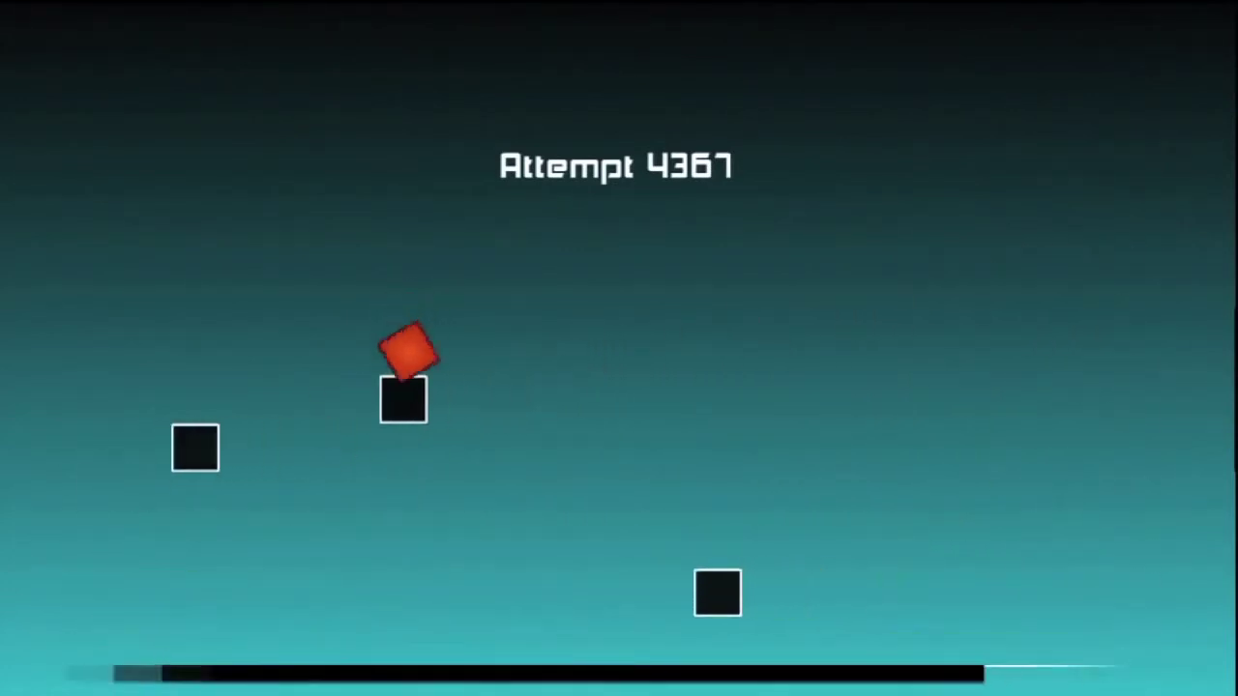
key("space")
key("space")
key("space")
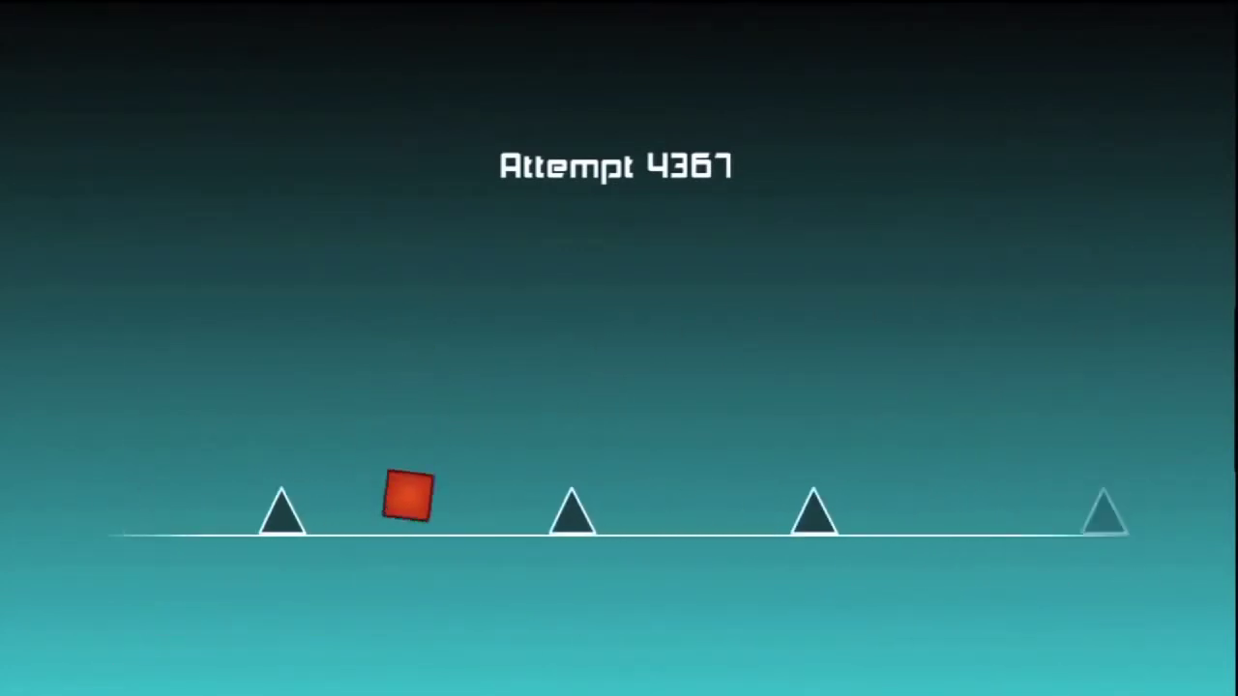
key("space")
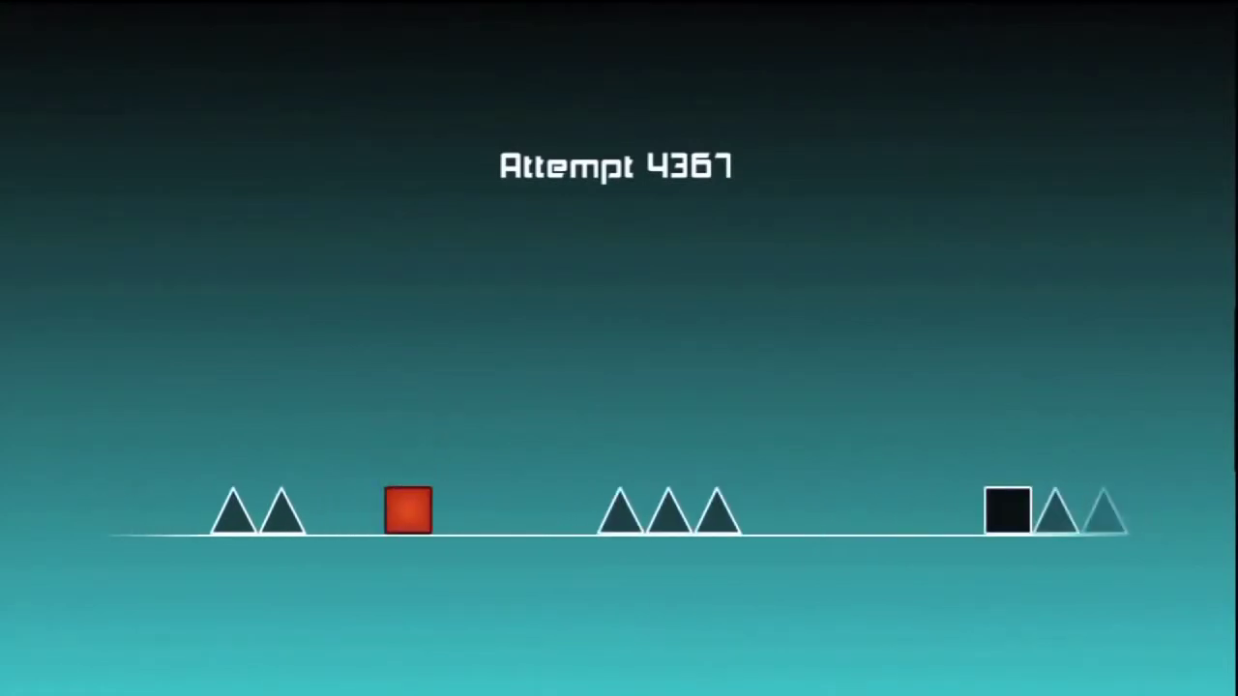
key("space")
key("space")
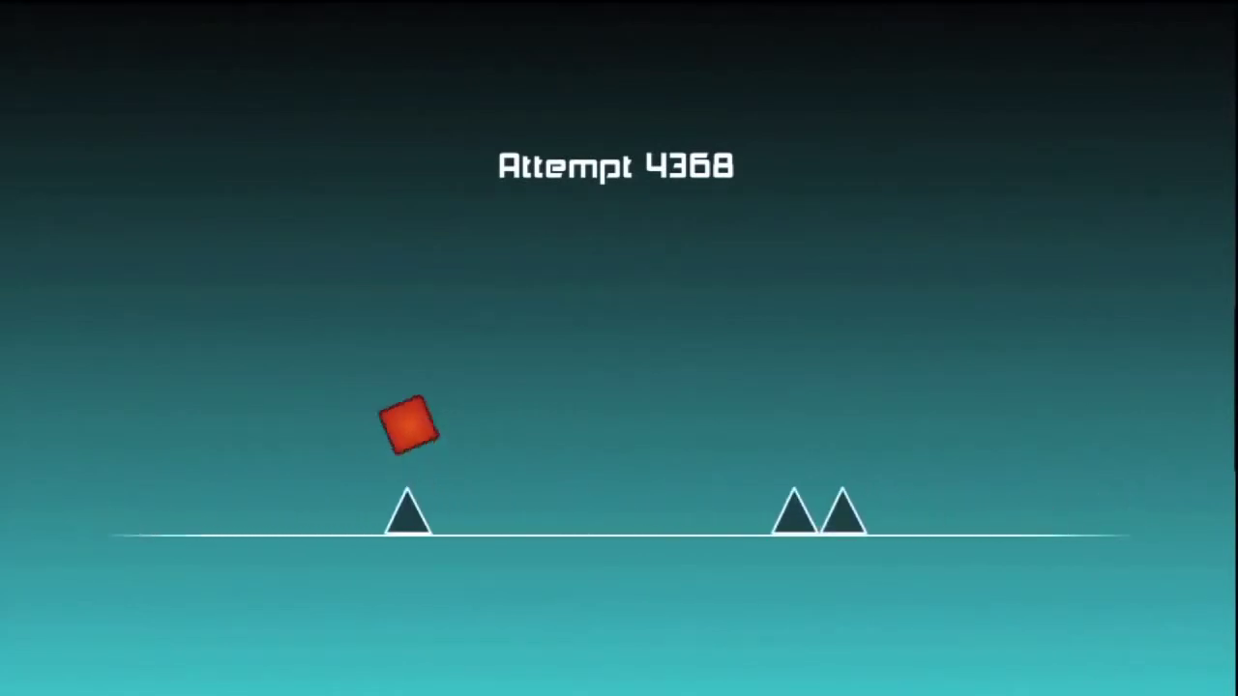
key("space")
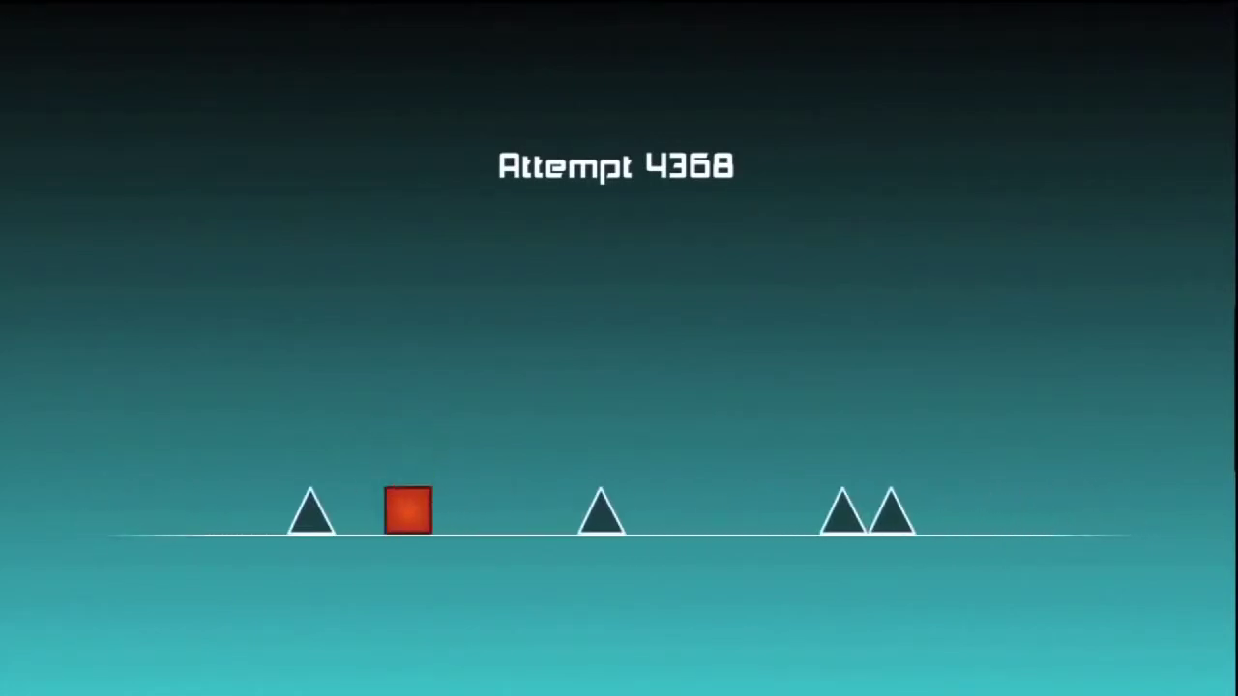
key("space")
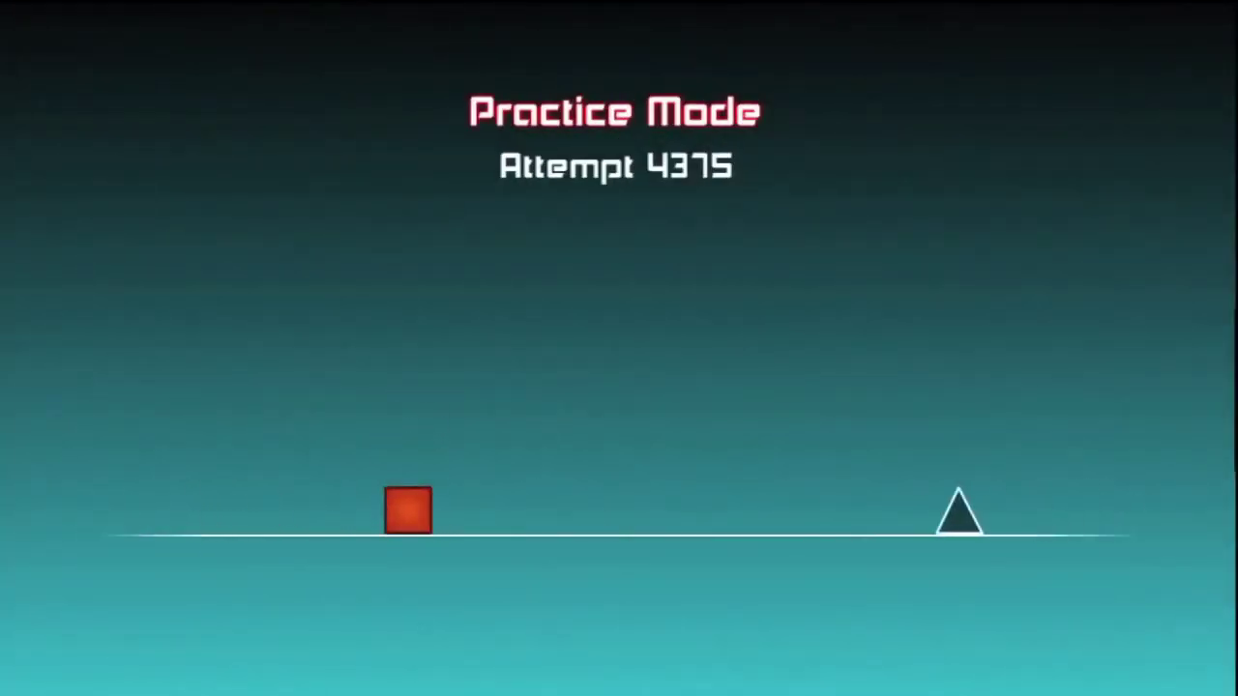
key("space")
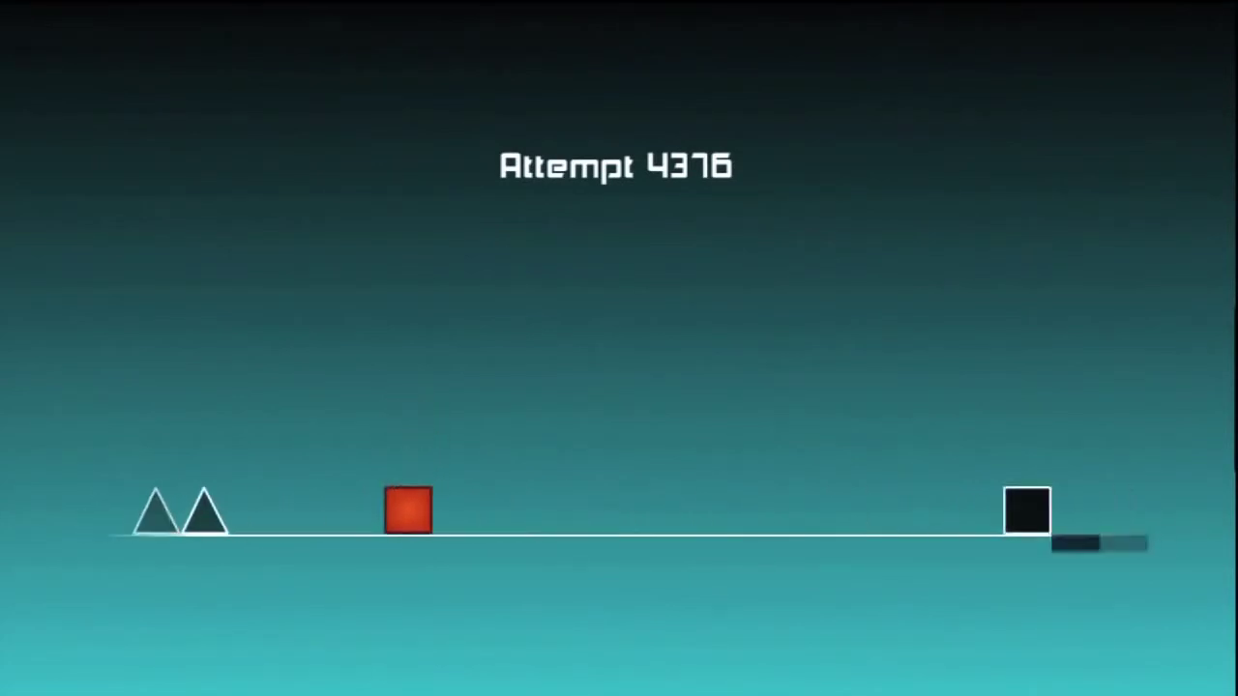
key("space")
key("space")
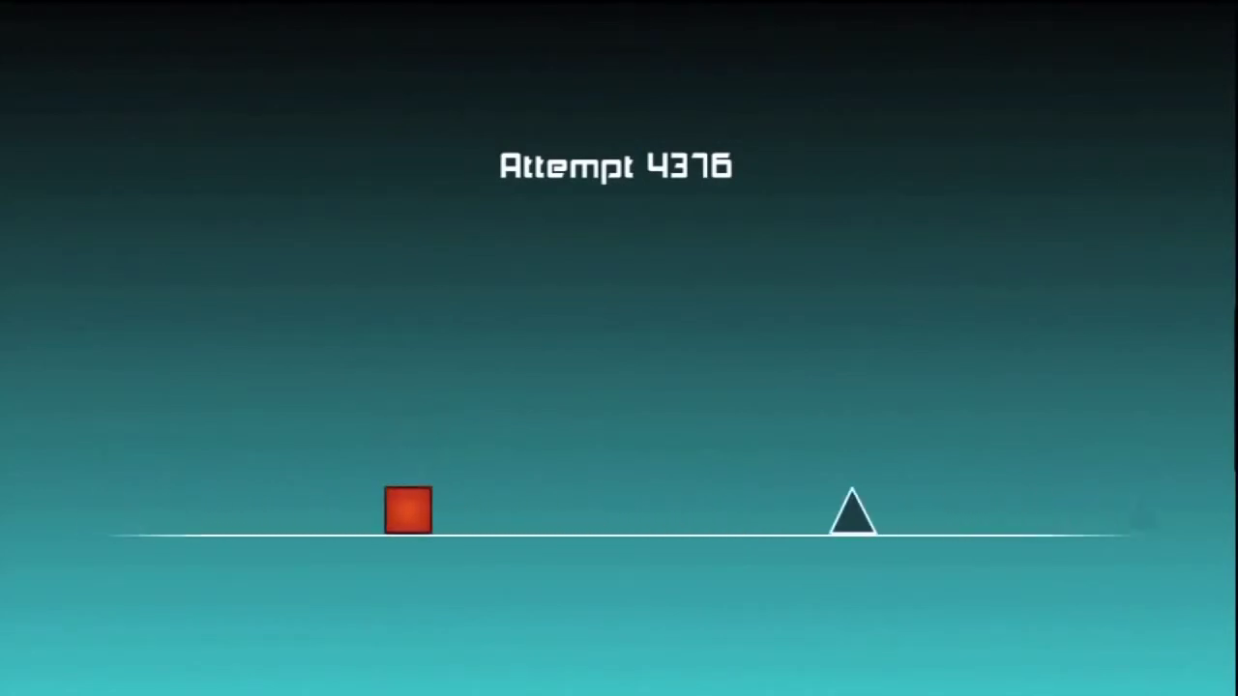
key("space")
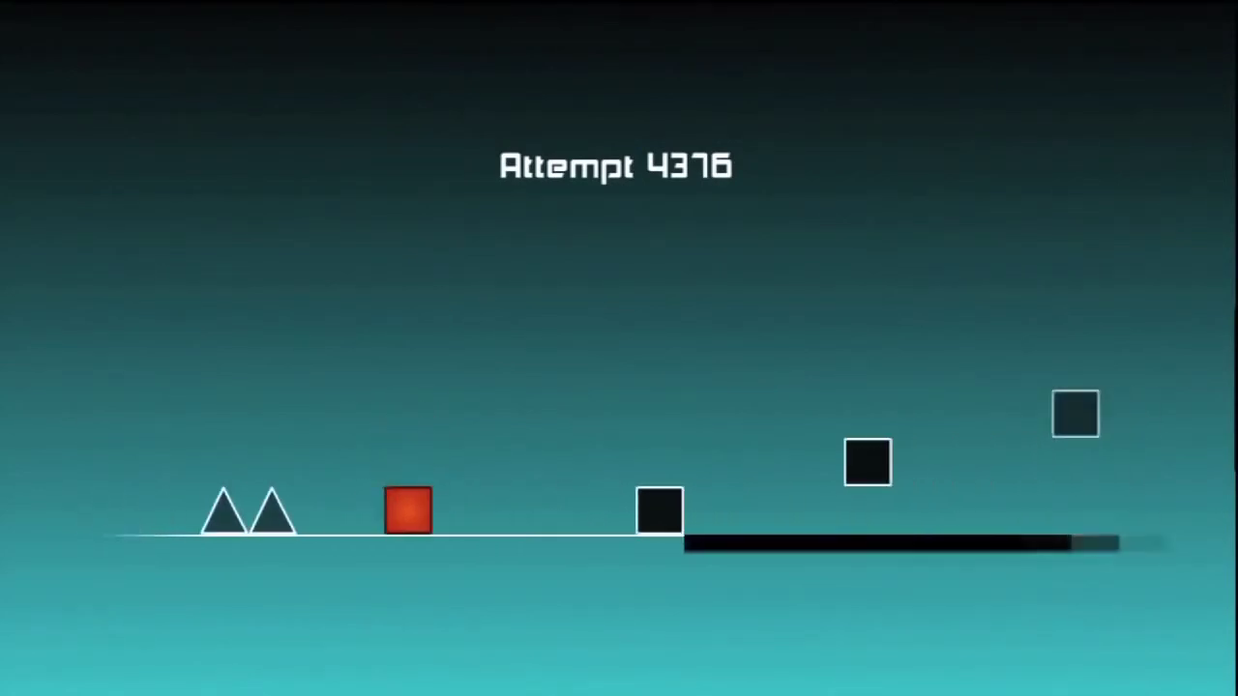
key("space")
key("space")
key("space")
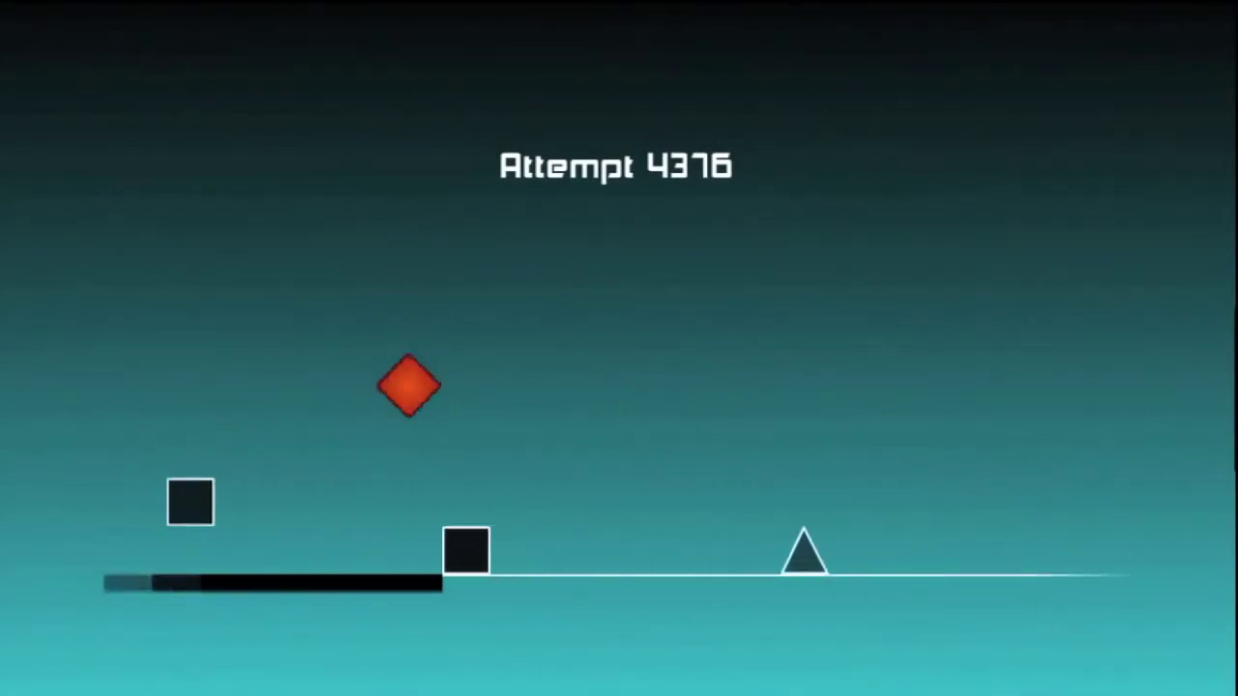
key("space")
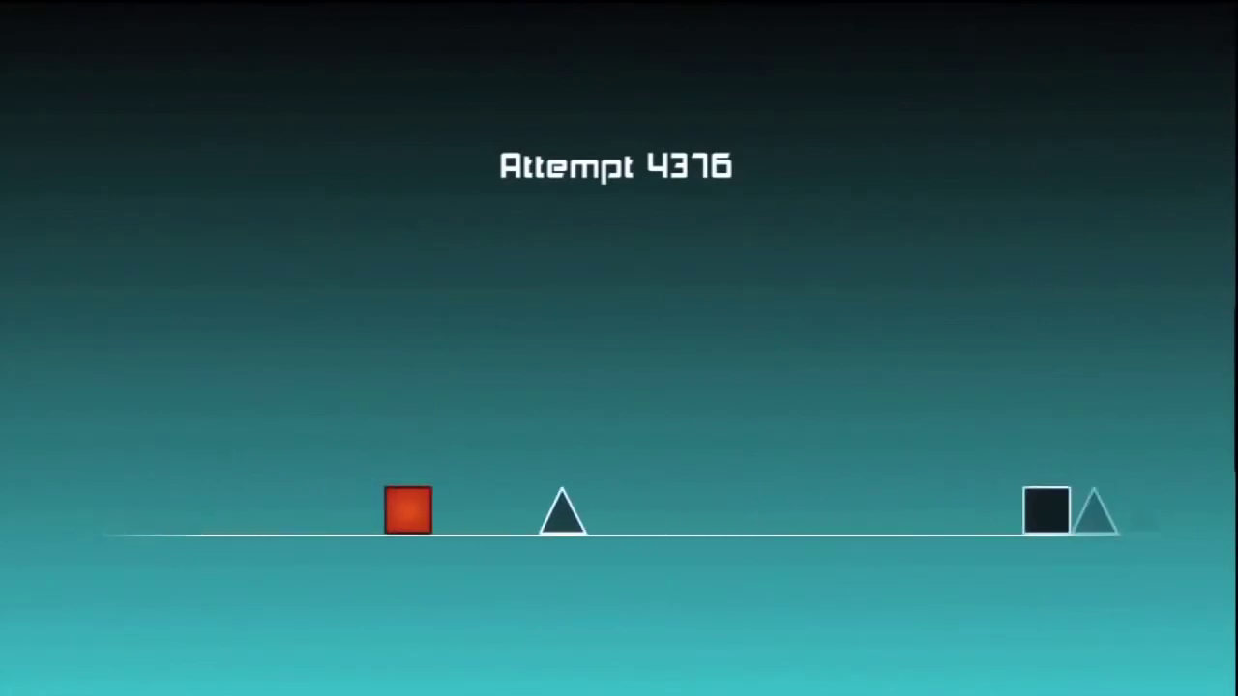
key("space")
key("space")
key("space")
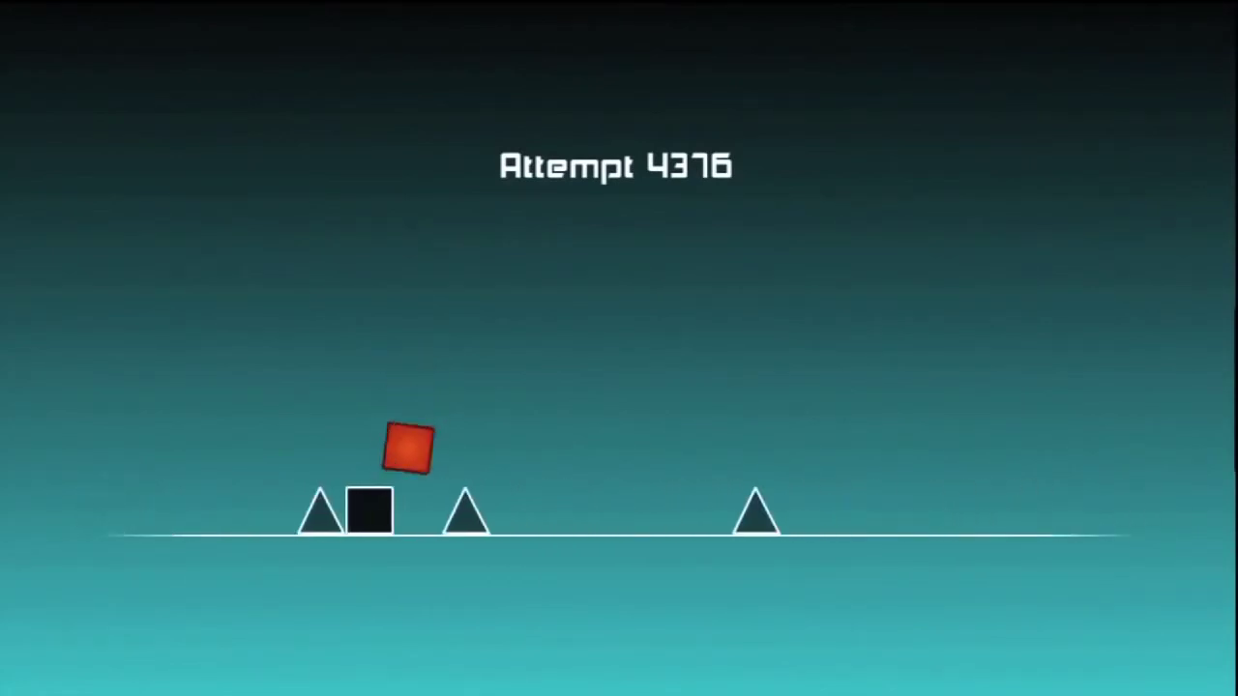
key("space")
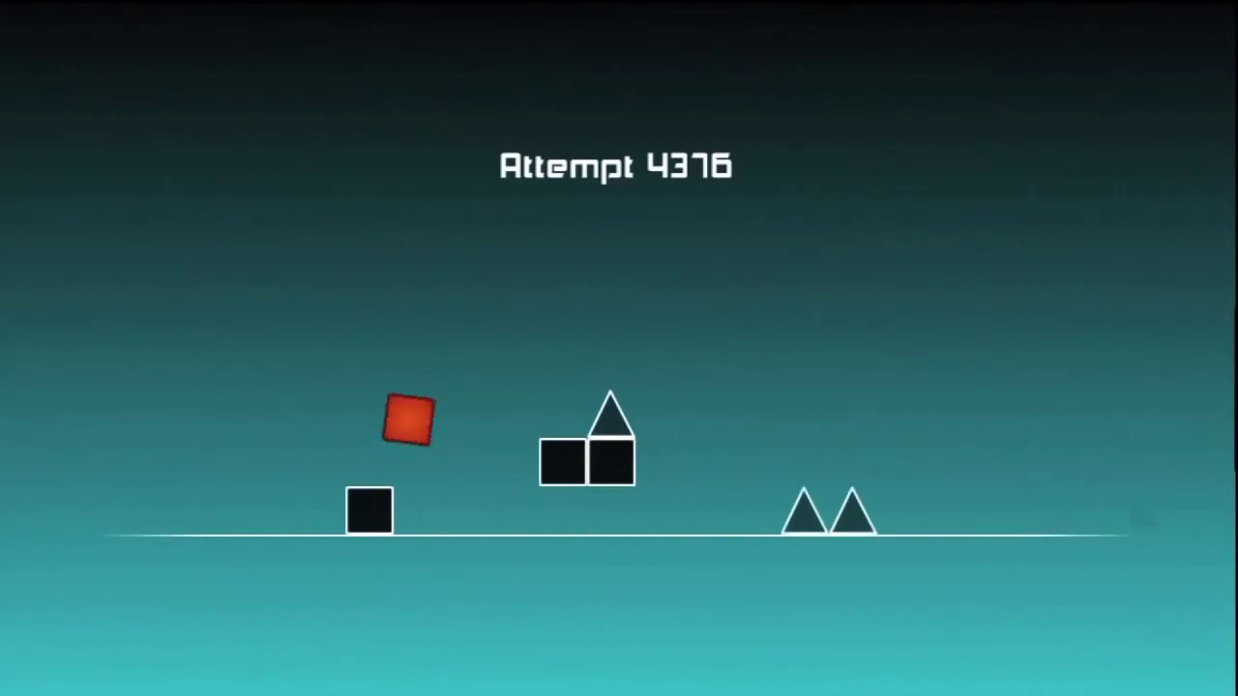
key("space")
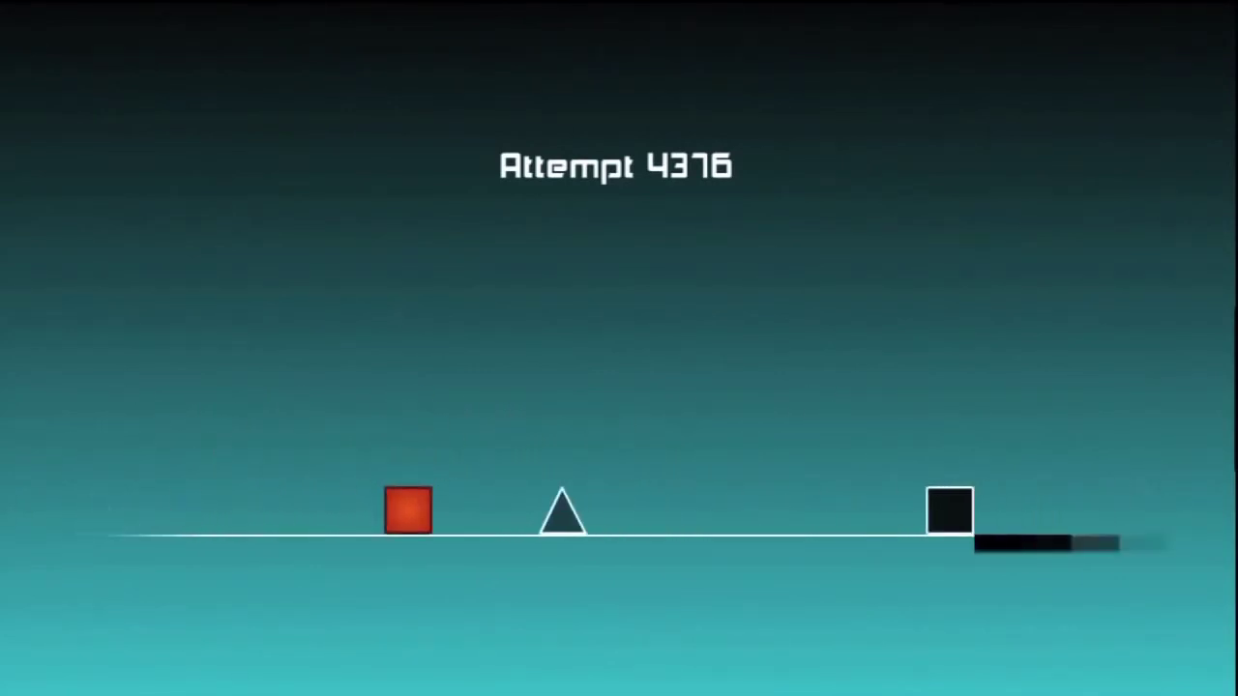
key("space")
key("space")
key("space")
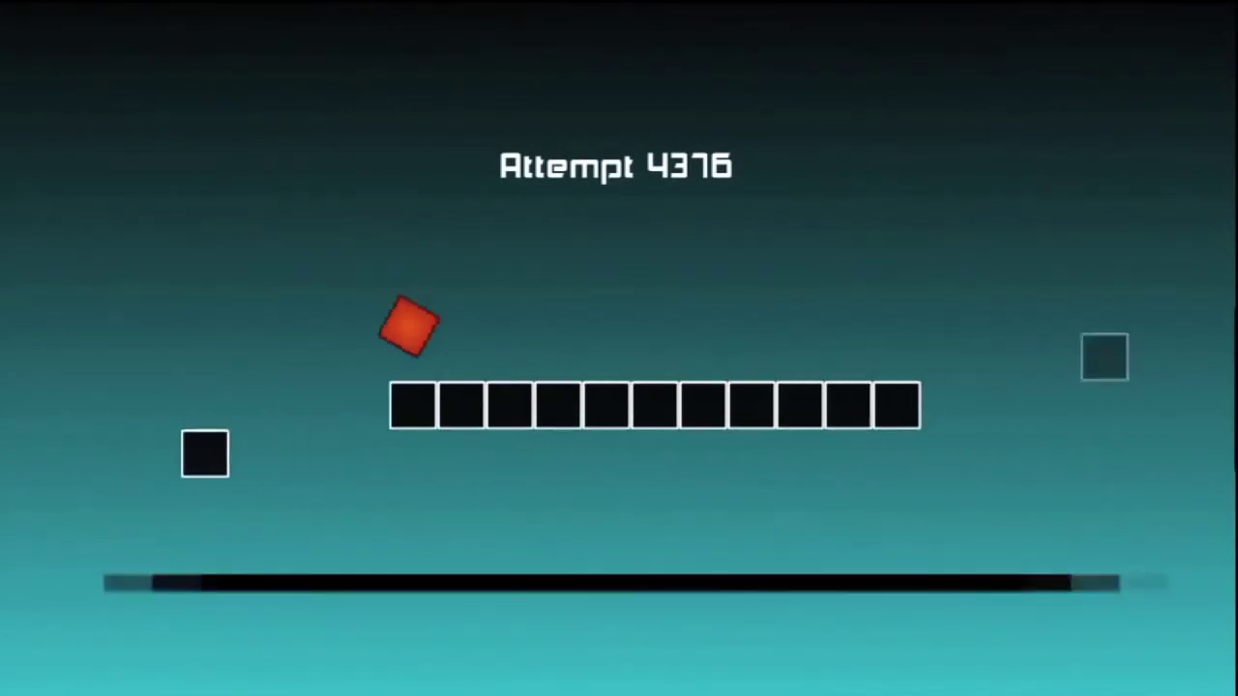
key("space")
key("space")
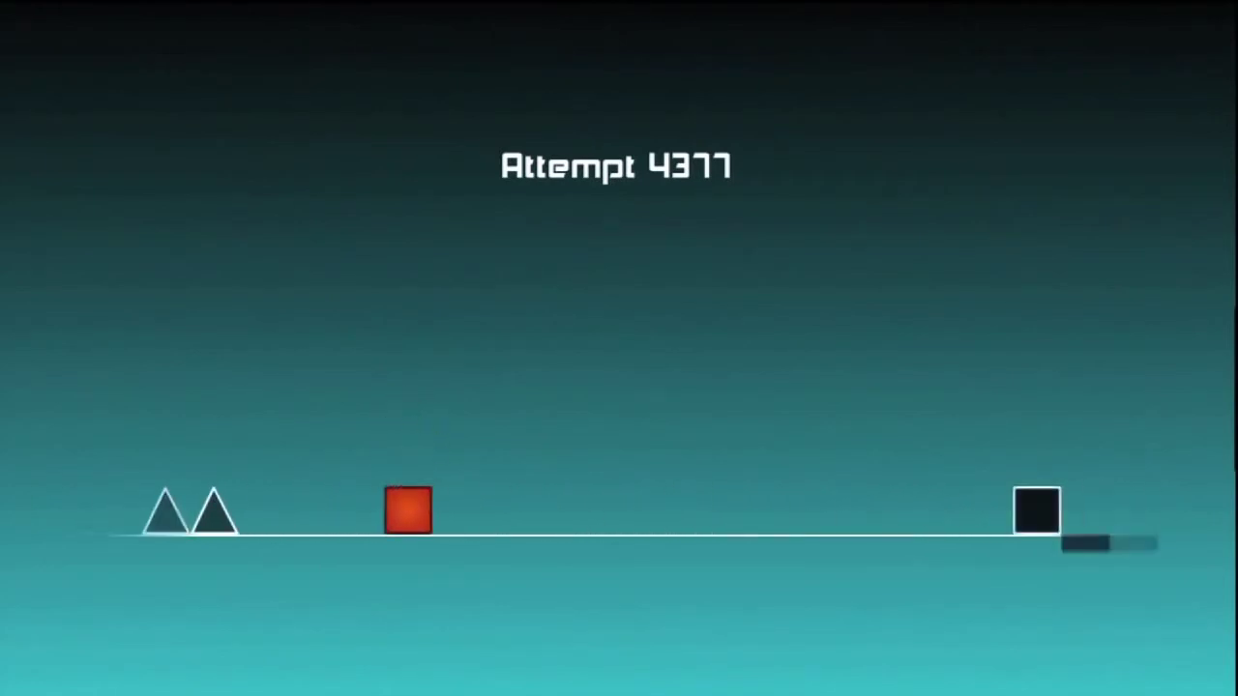
key("space")
key("space")
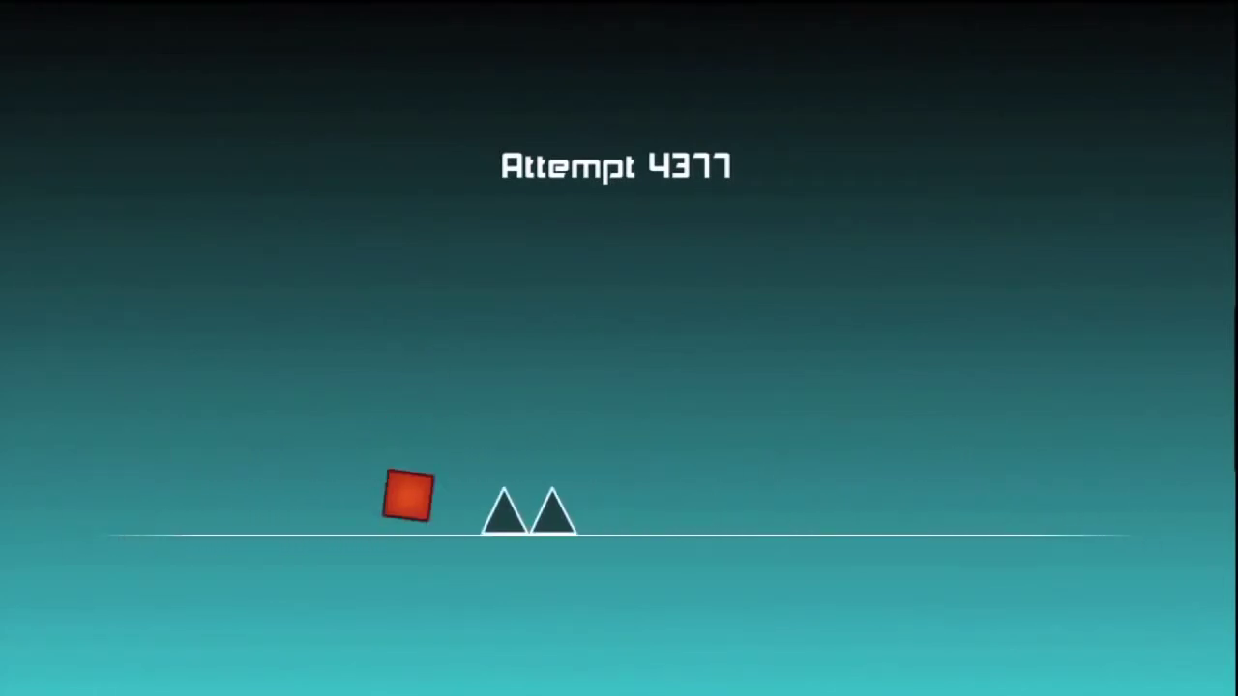